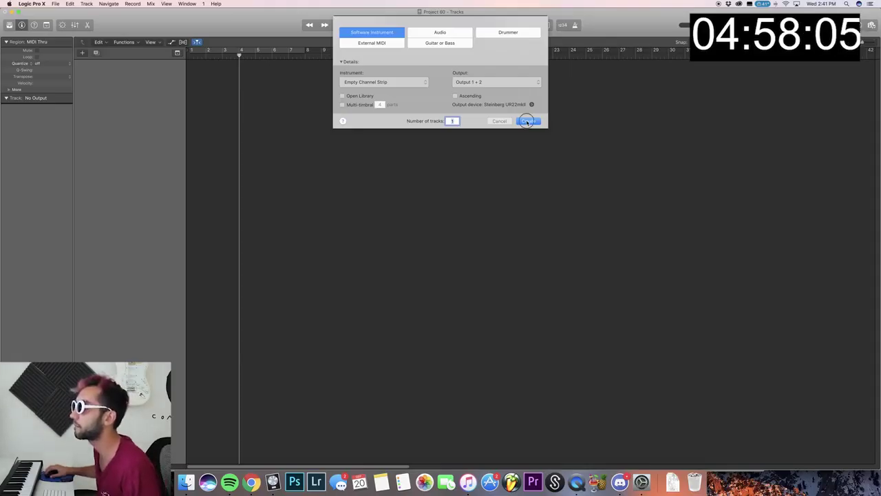
# Step: Create one empty software instrument track, Inst 1, with an empty channel strip
pyautogui.click(527, 122)
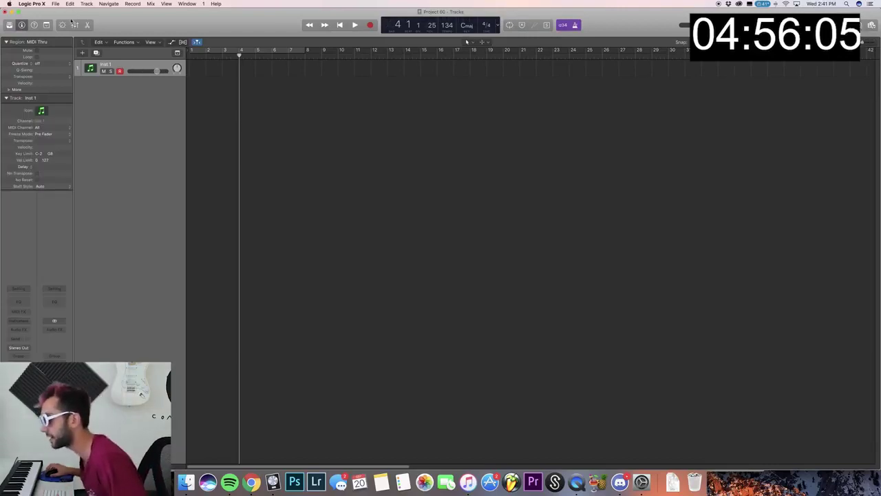
# Step: Show the mixer, load the saved 808 channel strip setting, and tweak an ES2 knob
pyautogui.press('x')
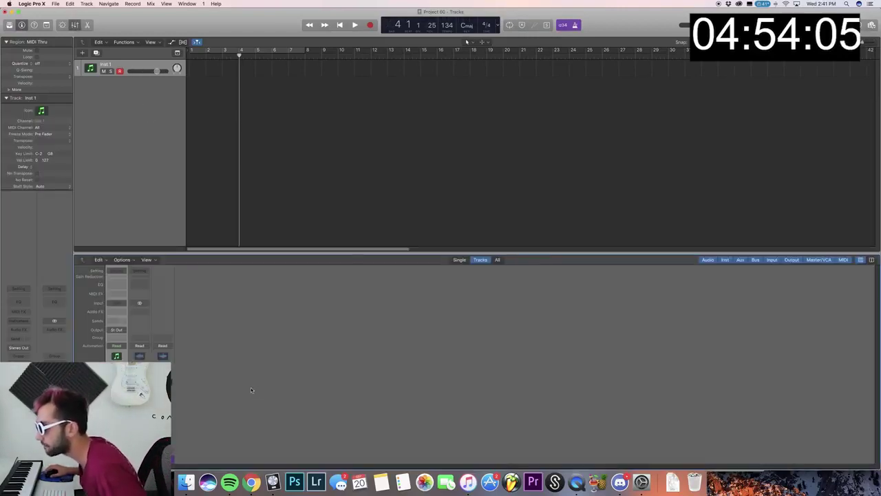
pyautogui.click(116, 270)
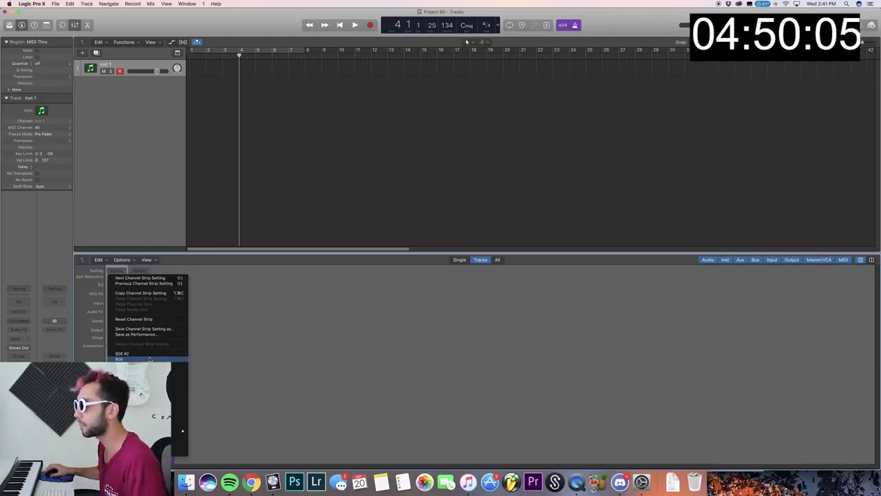
pyautogui.click(149, 358)
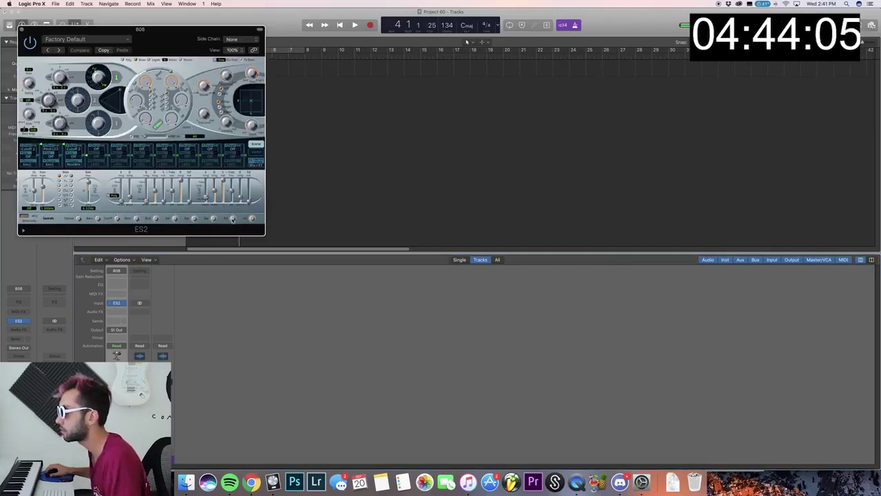
pyautogui.moveTo(232, 219); pyautogui.dragTo(232, 217)
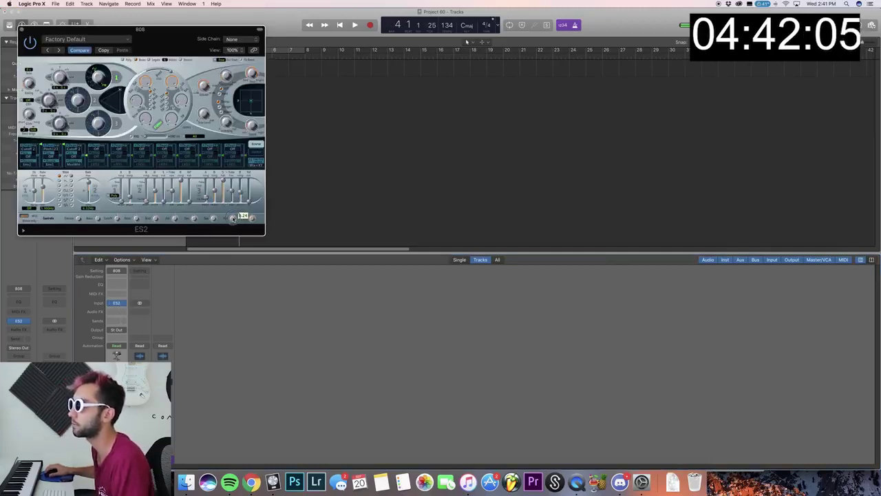
# Step: Duplicate the 808 track and load the Hi Hat Sampler setting onto the copy
pyautogui.click(23, 29)
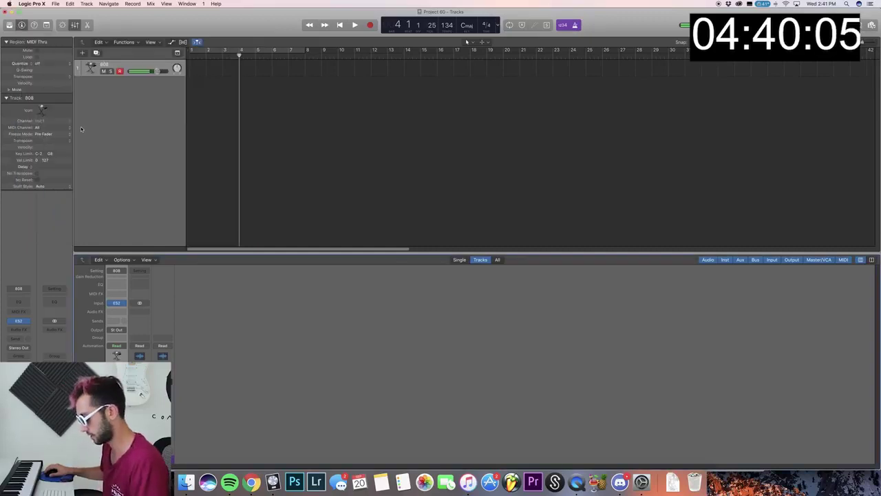
pyautogui.press('super+d')
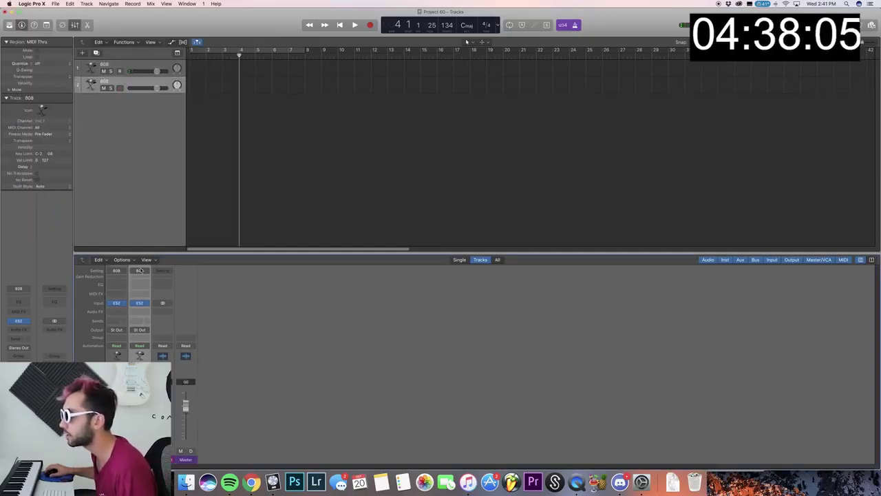
pyautogui.click(139, 271)
pyautogui.click(139, 271)
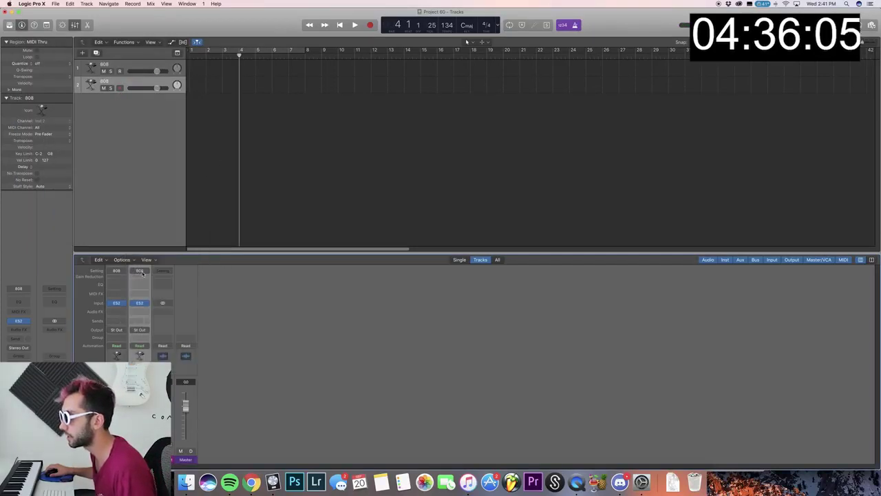
pyautogui.click(142, 274)
pyautogui.click(140, 272)
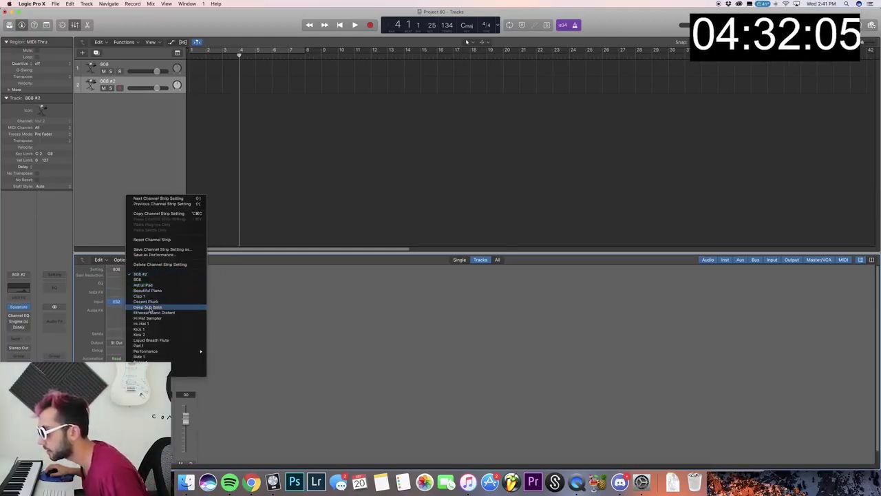
pyautogui.click(149, 318)
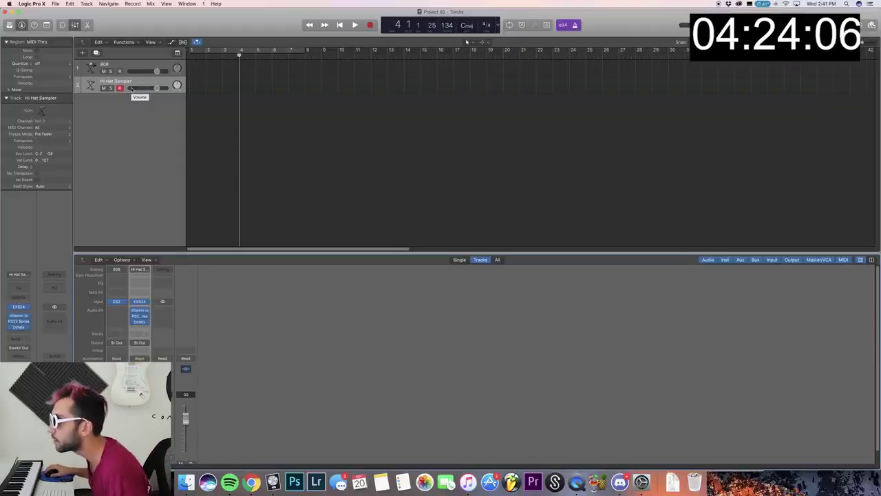
# Step: Add duplicate tracks set to the Kick 2 and Snare 3 sounds
pyautogui.press('super+d')
pyautogui.rightClick(170, 271)
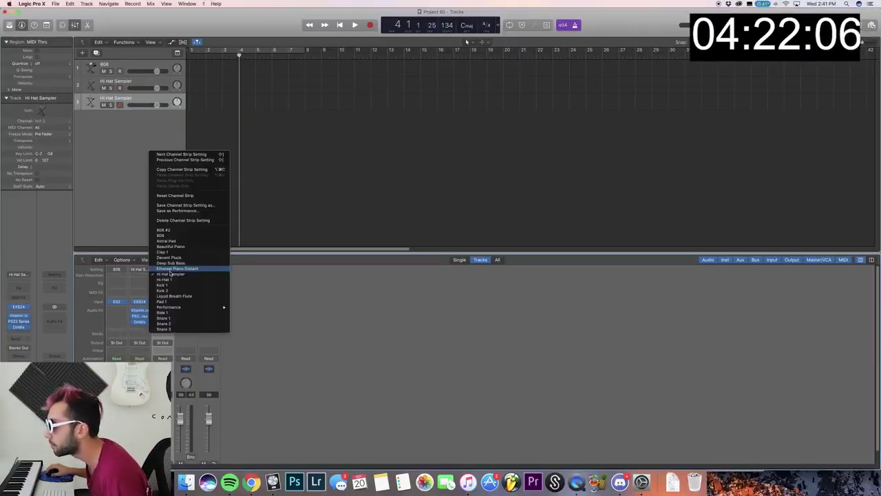
pyautogui.press('Escape')
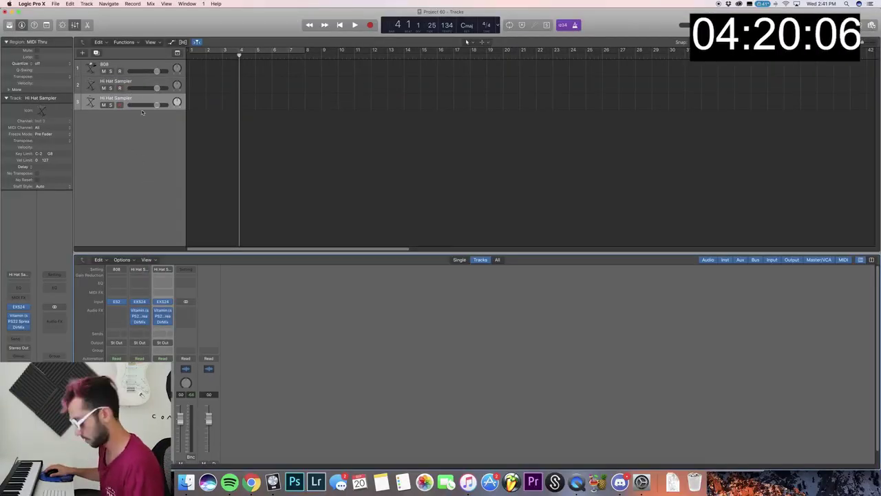
pyautogui.press('alt+super+v')
pyautogui.press('super+d')
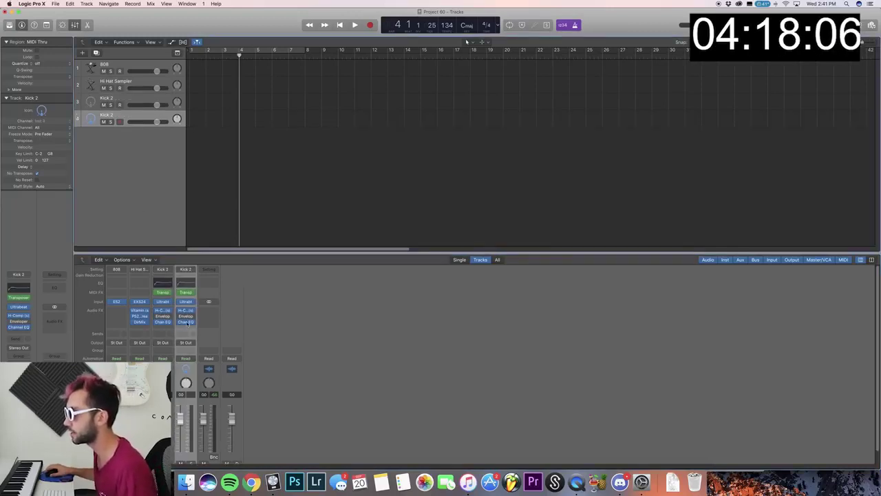
pyautogui.click(189, 274)
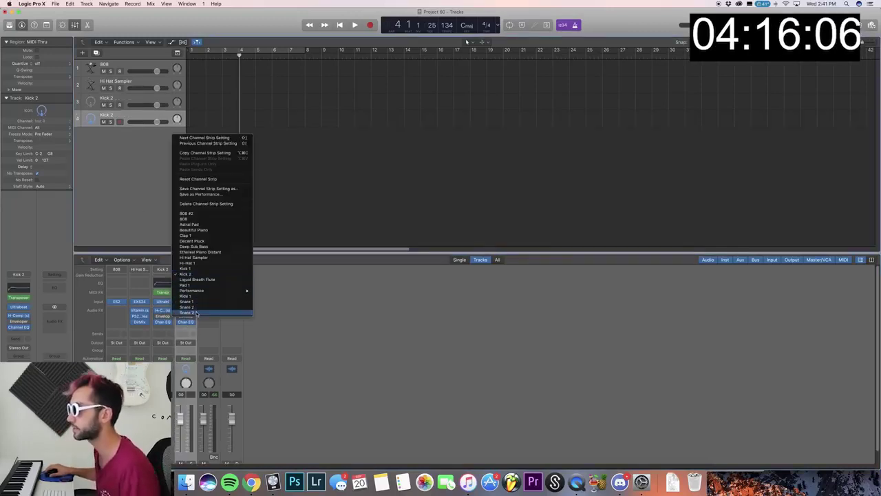
pyautogui.click(143, 197)
pyautogui.press('alt+super+v')
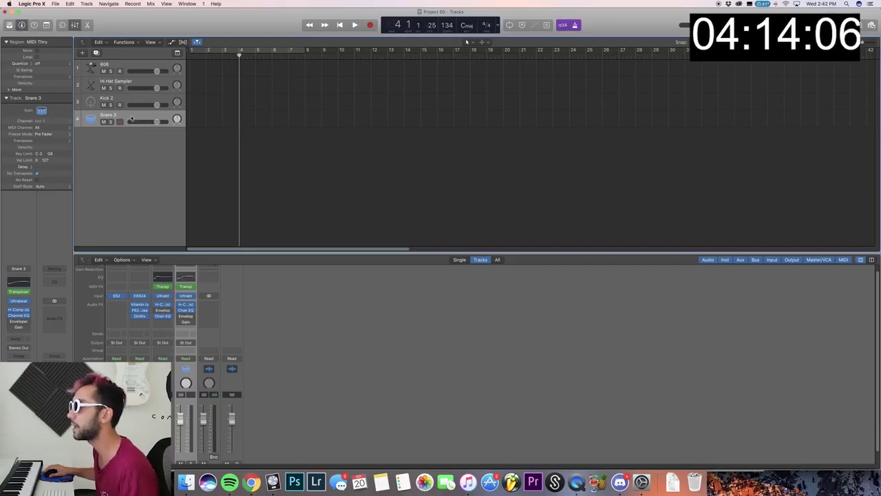
# Step: Add a Ride 1 track by duplicating Snare 3, then duplicate Ride 1
pyautogui.press('super+d')
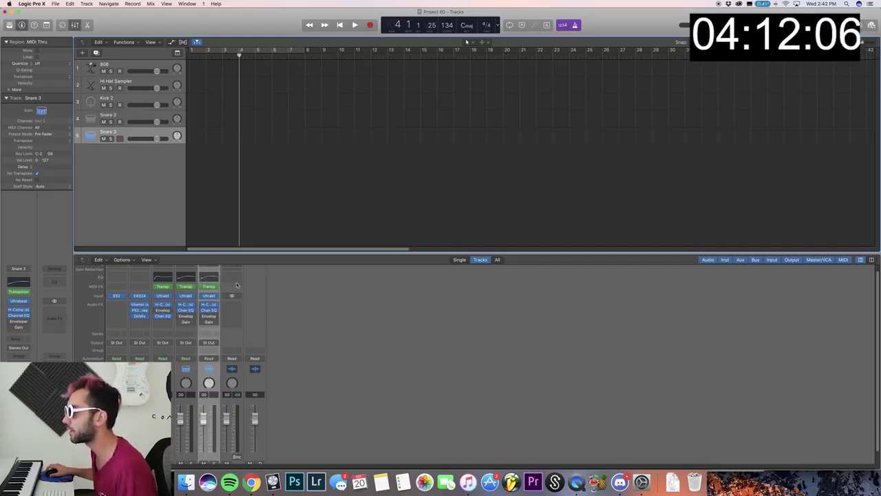
pyautogui.click(208, 268)
pyautogui.click(228, 257)
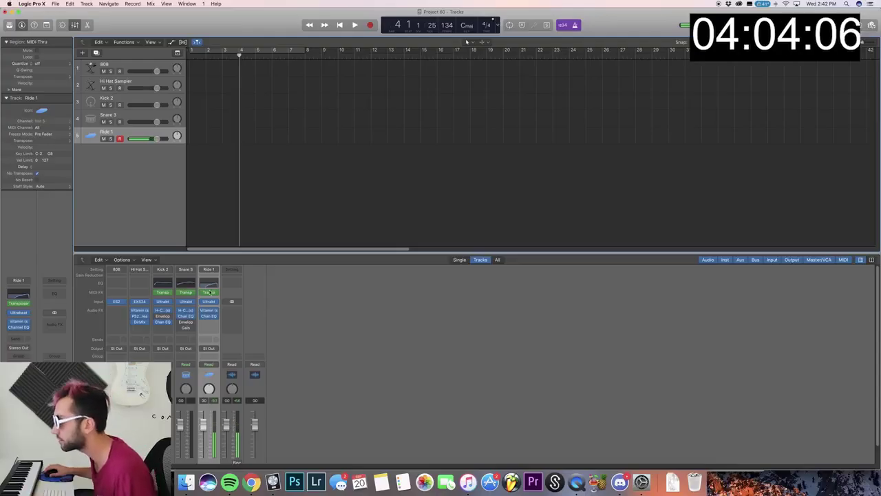
pyautogui.press('super+d')
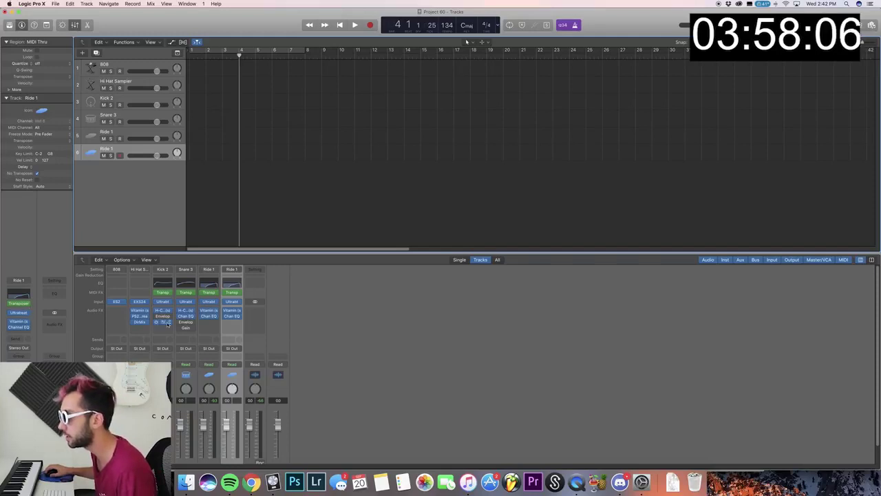
# Step: Load Kontakt 5 on track 6 and open The Giant - Cinematic from The Giant library
pyautogui.click(239, 302)
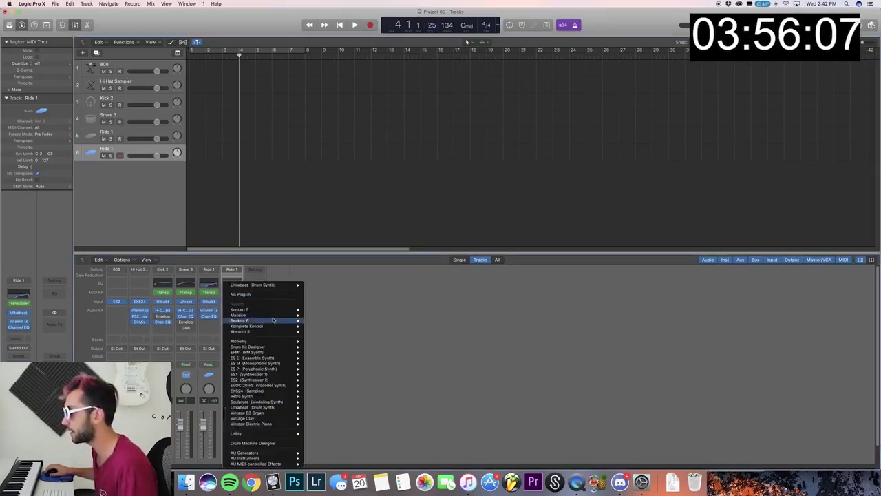
pyautogui.click(270, 313)
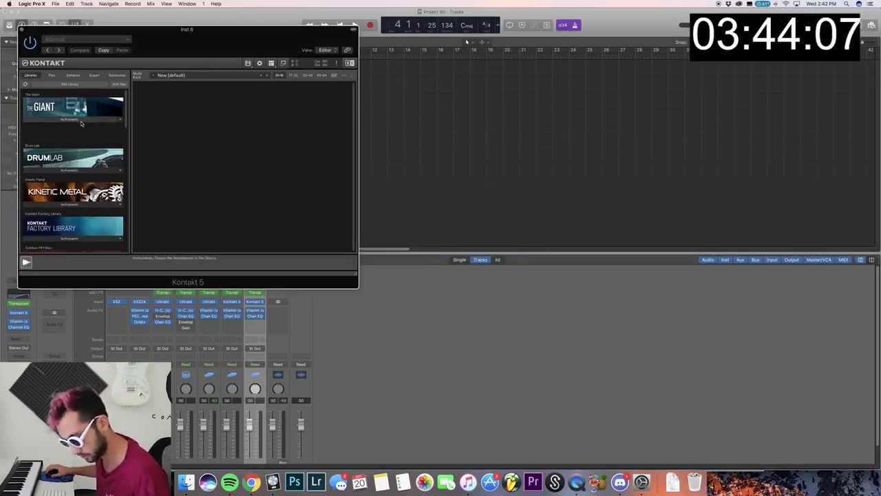
pyautogui.click(81, 121)
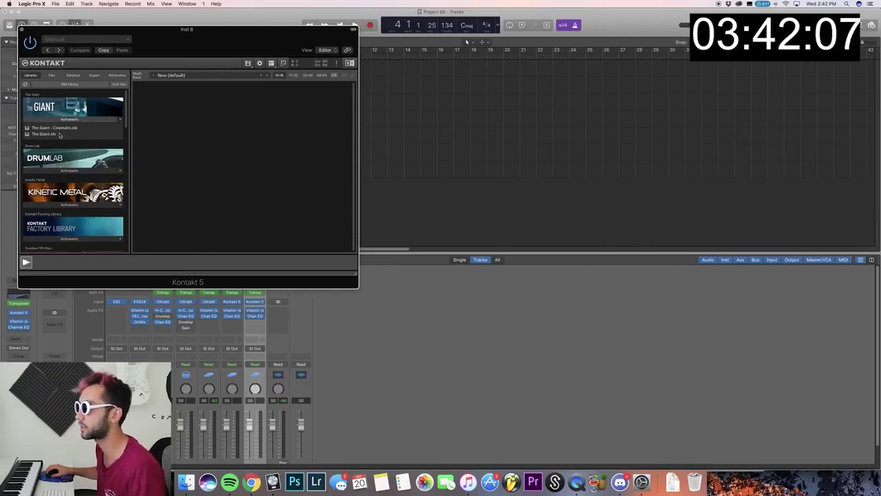
pyautogui.click(57, 128)
pyautogui.doubleClick(56, 128)
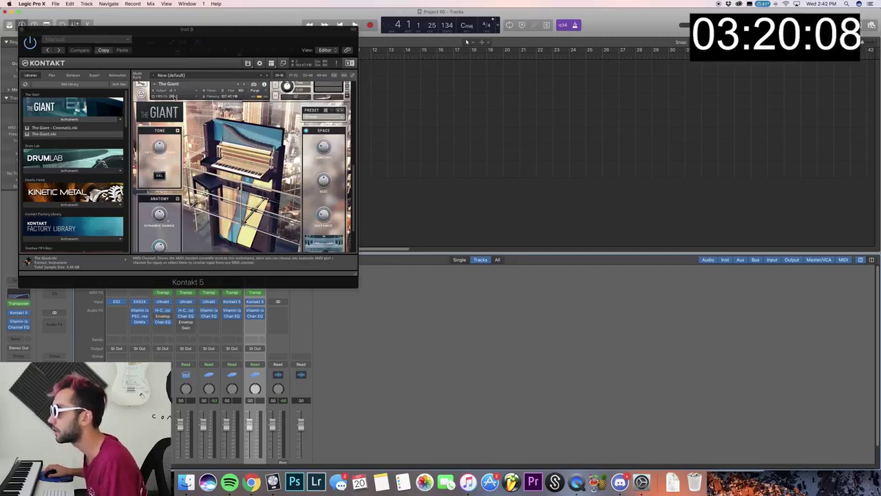
# Step: Adjust The Giant's MIDI channel settings in Kontakt, then close the Kontakt window
pyautogui.click(193, 98)
pyautogui.click(190, 102)
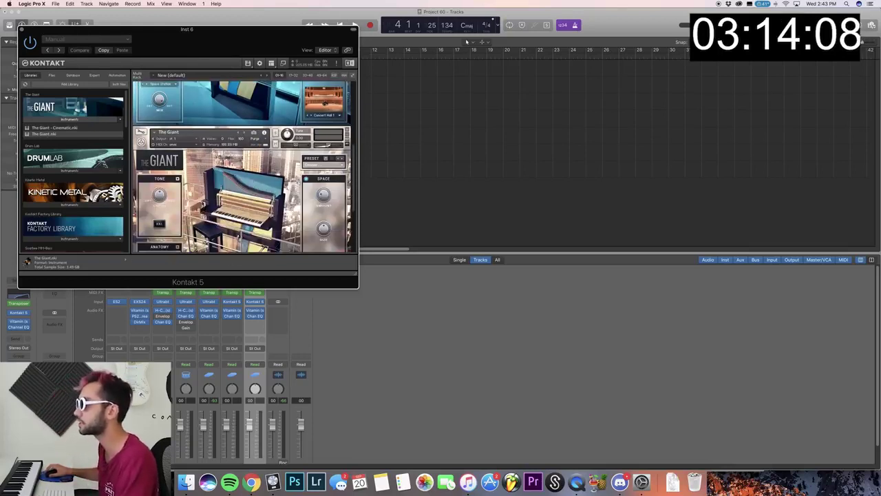
pyautogui.click(190, 225)
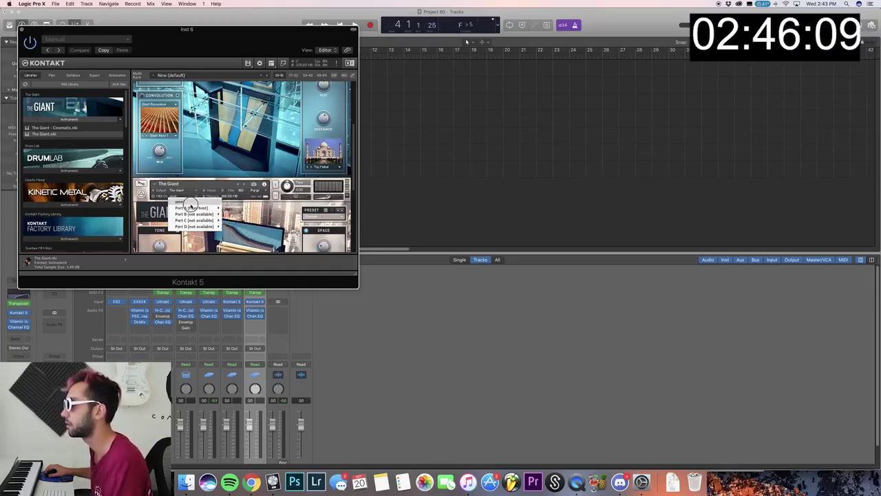
pyautogui.click(21, 31)
# Step: Load the Decent Pluck channel strip setting onto track 7
pyautogui.click(27, 314)
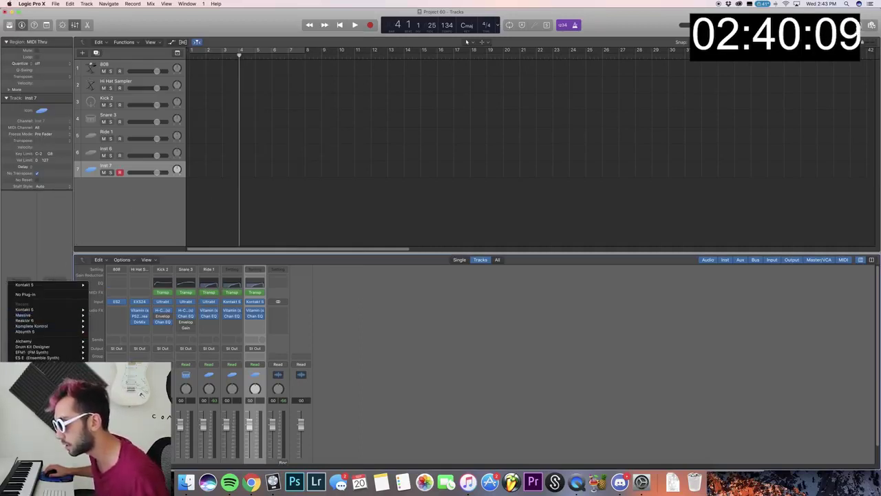
pyautogui.click(254, 269)
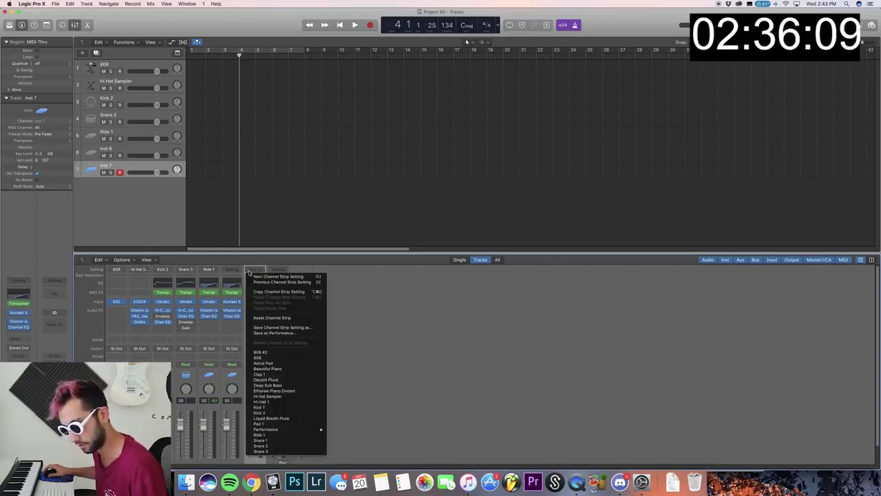
pyautogui.click(297, 380)
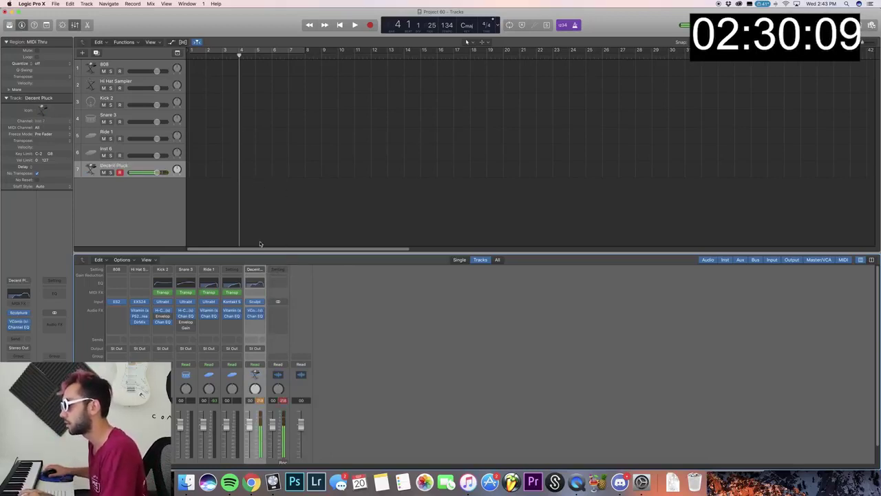
# Step: Add an Echo effect to the pluck track and lower its Wet level
pyautogui.click(255, 321)
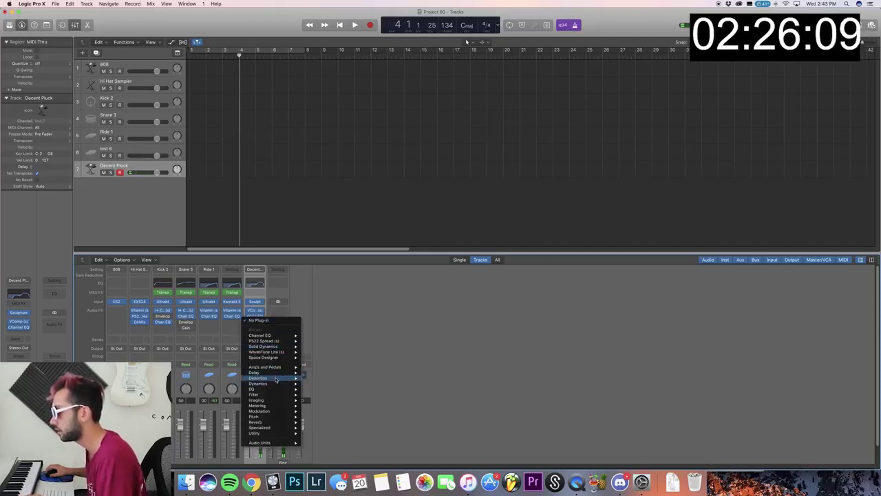
pyautogui.press('Escape')
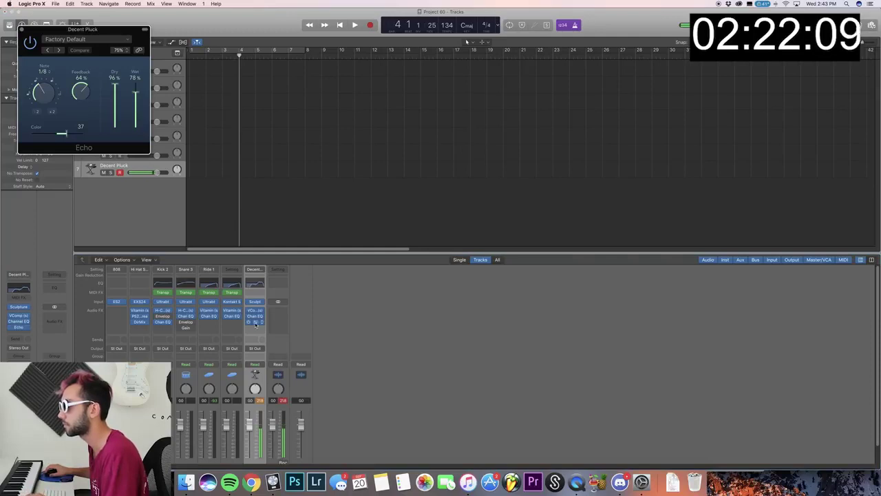
pyautogui.moveTo(136, 109); pyautogui.dragTo(137, 115)
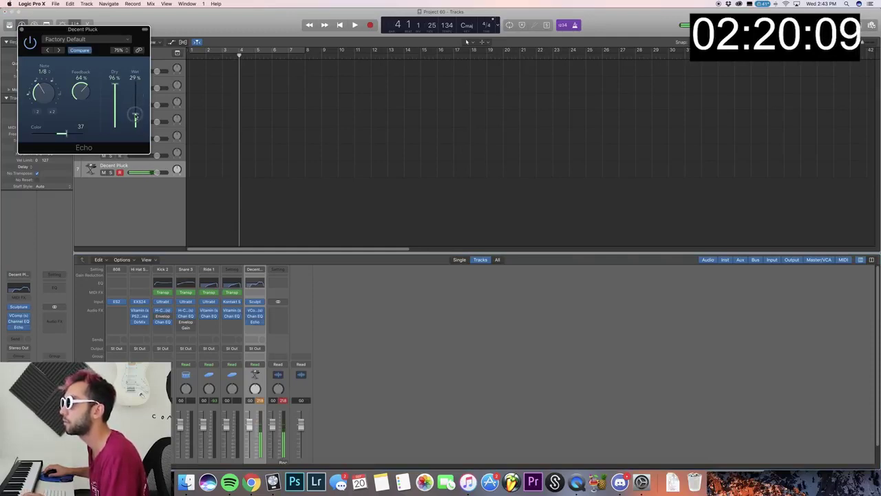
pyautogui.moveTo(135, 116); pyautogui.dragTo(135, 118)
pyautogui.hotkey('ctrl', 'w')
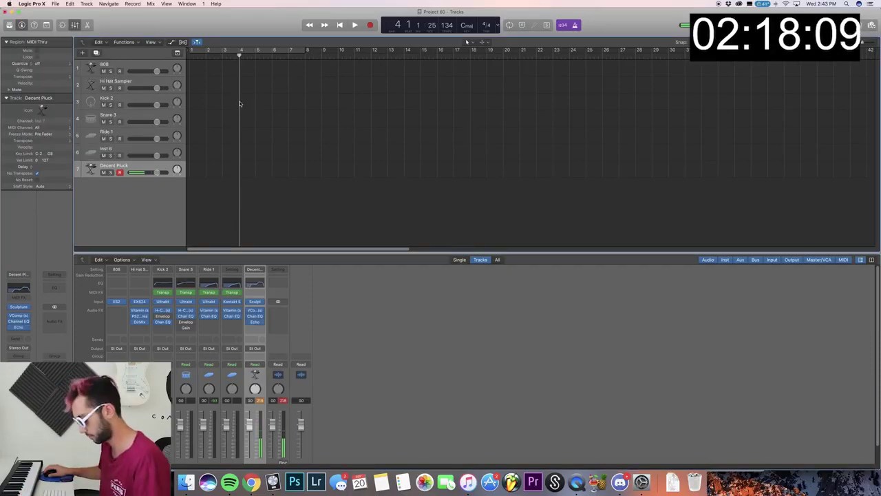
pyautogui.click(131, 84)
# Step: Record a cycled four-bar hi-hat take on Hi Hat Sampler and select its 35 notes
pyautogui.press('c')
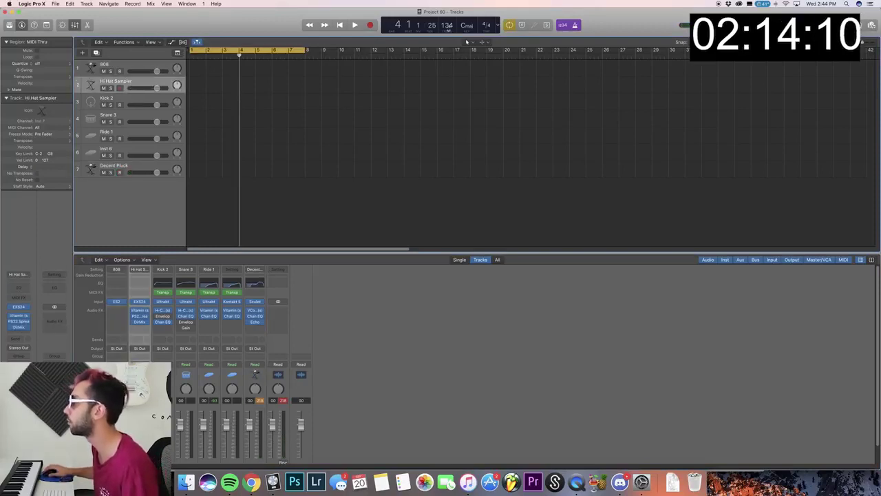
pyautogui.press('r')
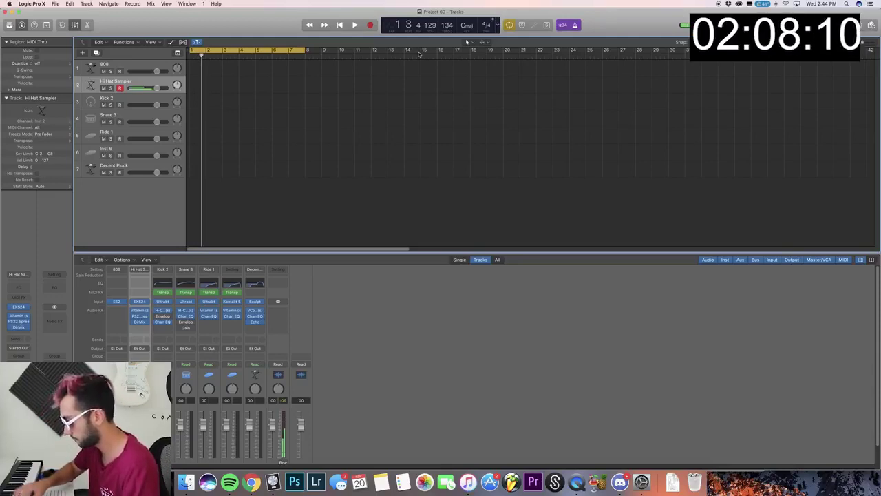
pyautogui.press('Return')
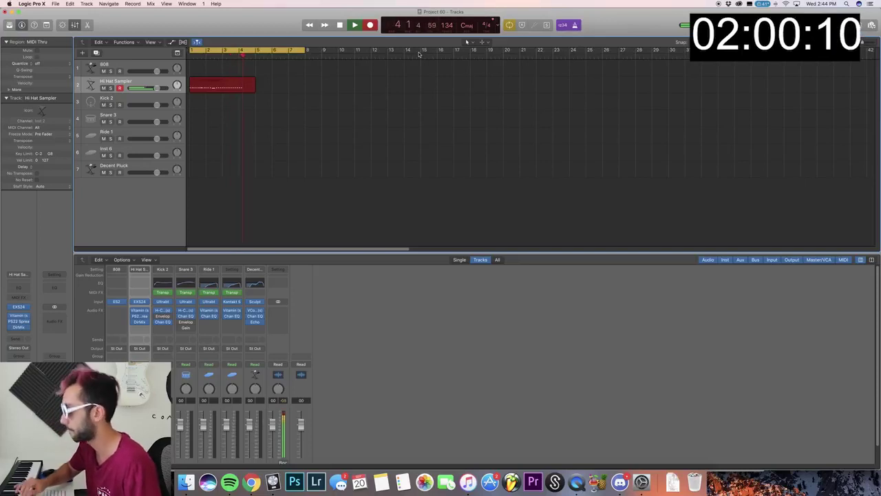
pyautogui.press('space')
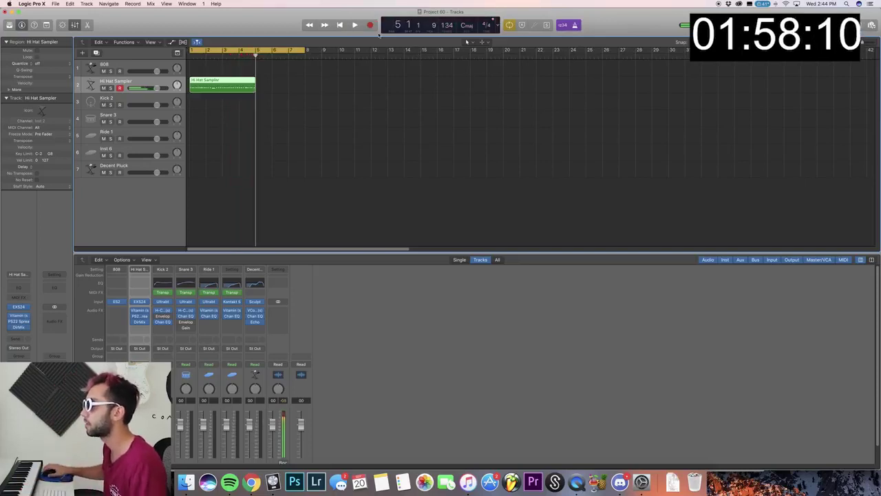
pyautogui.press('p')
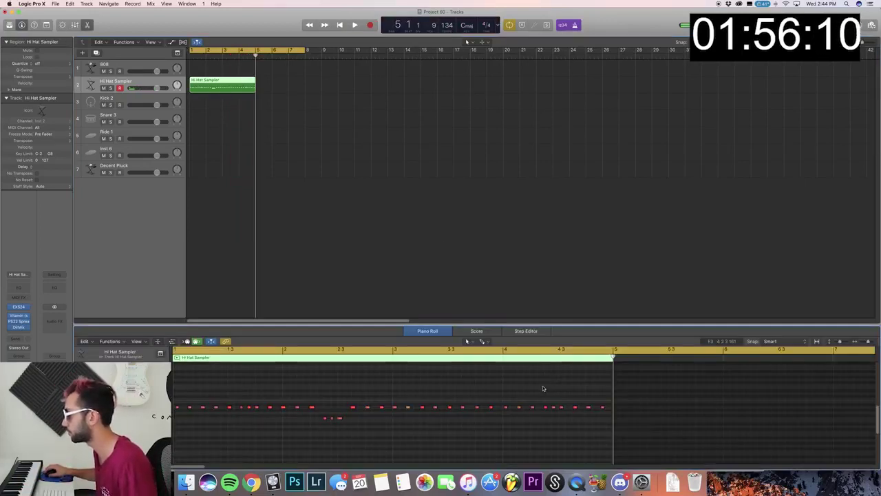
pyautogui.moveTo(648, 402); pyautogui.dragTo(174, 423)
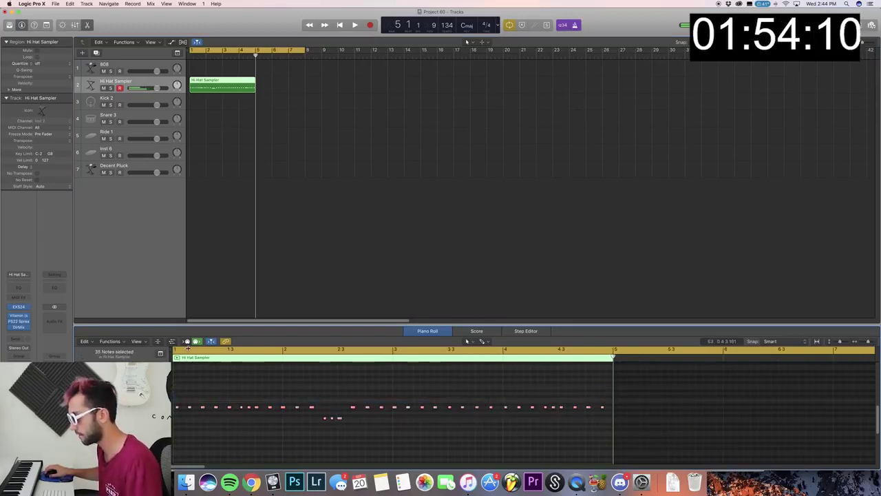
pyautogui.click(355, 95)
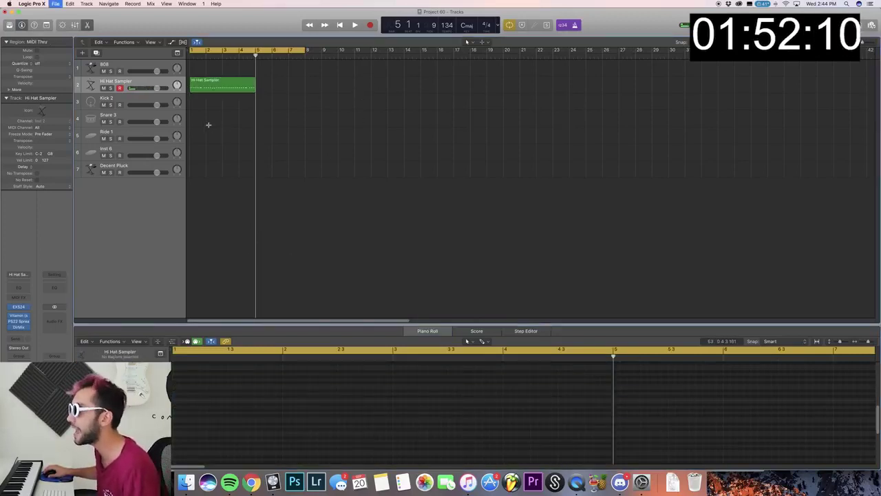
pyautogui.click(154, 102)
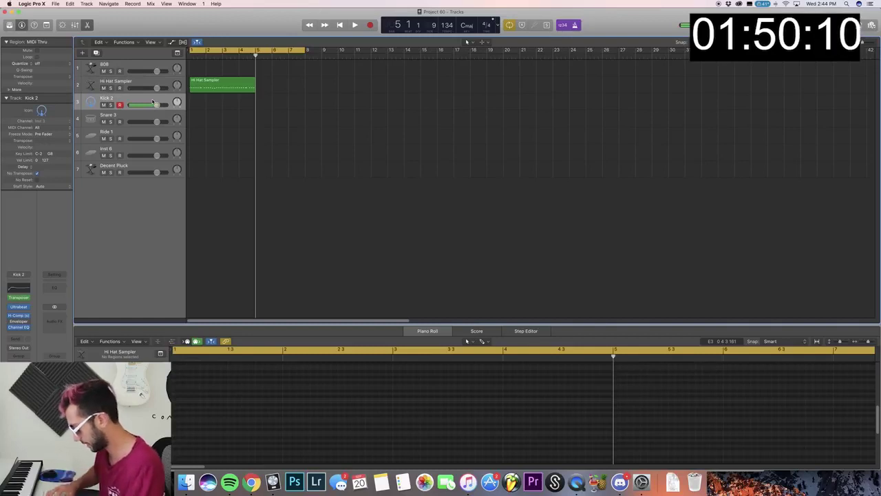
# Step: Record a kick take on the Kick 2 track from bar 1
pyautogui.press('Return')
pyautogui.press('space')
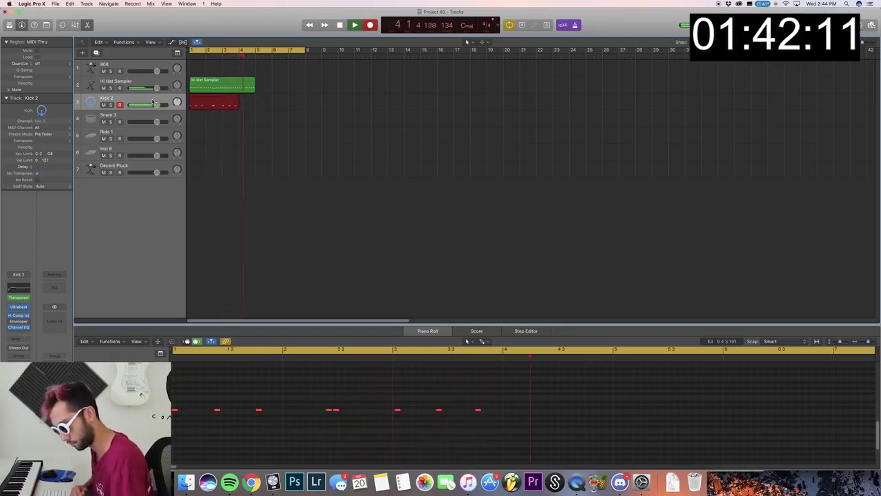
pyautogui.press('space')
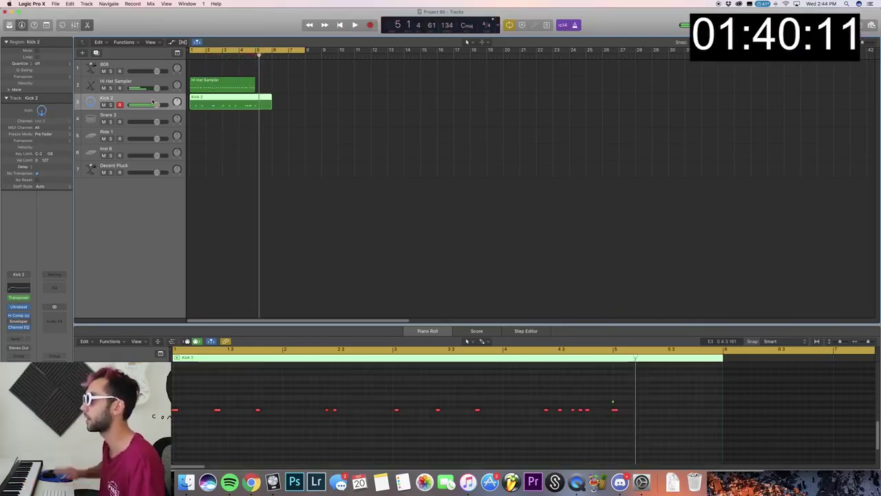
# Step: Delete the stray kick note, transpose the 13 notes down, and trim the region to bar 5
pyautogui.moveTo(647, 430); pyautogui.dragTo(609, 382)
pyautogui.press('Delete')
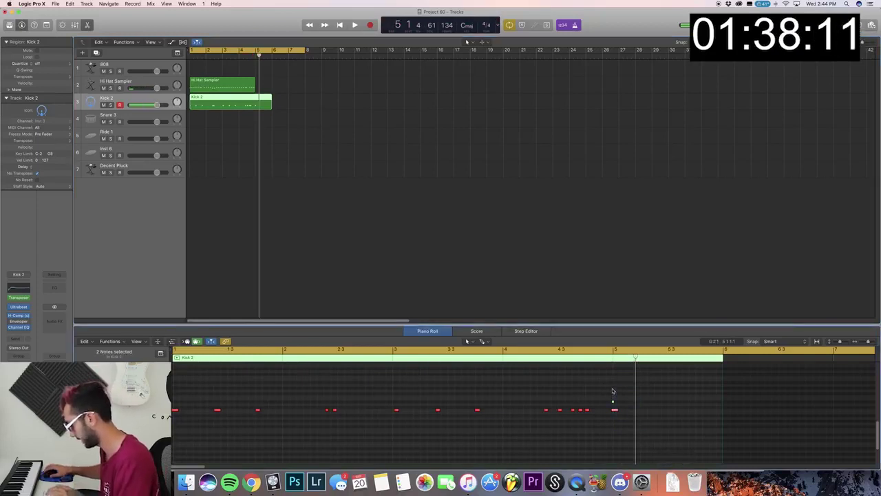
pyautogui.moveTo(654, 437); pyautogui.dragTo(44, 331)
pyautogui.hotkey('alt', 'shift', 'Down')
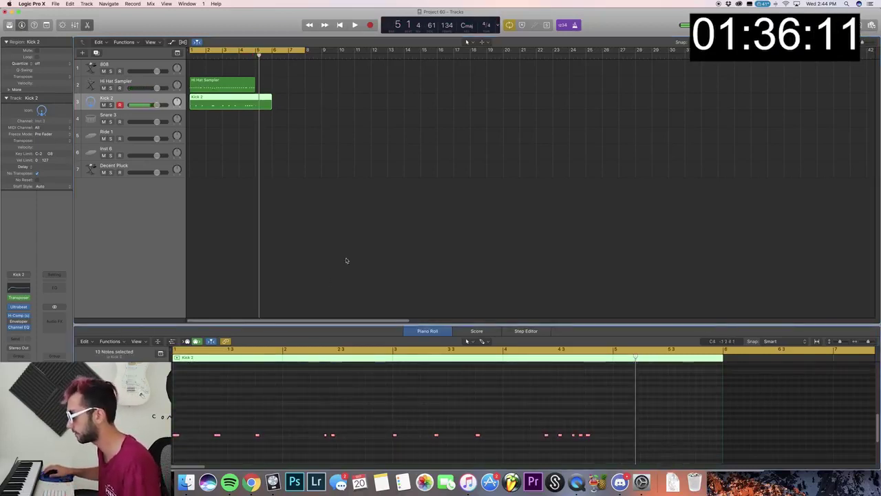
pyautogui.moveTo(270, 104); pyautogui.dragTo(256, 108)
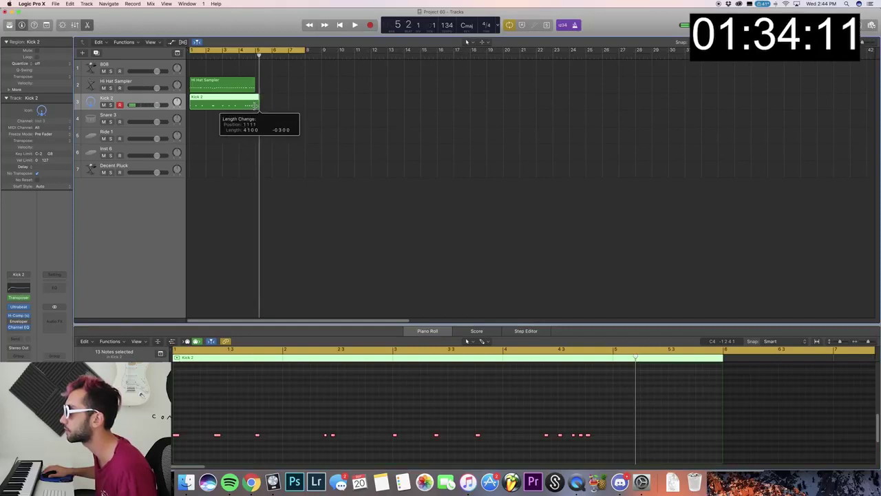
pyautogui.click(287, 128)
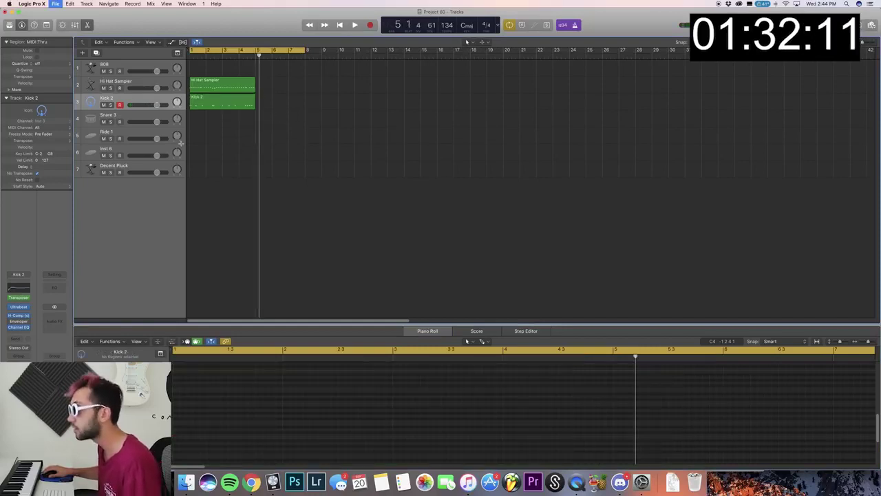
pyautogui.click(146, 119)
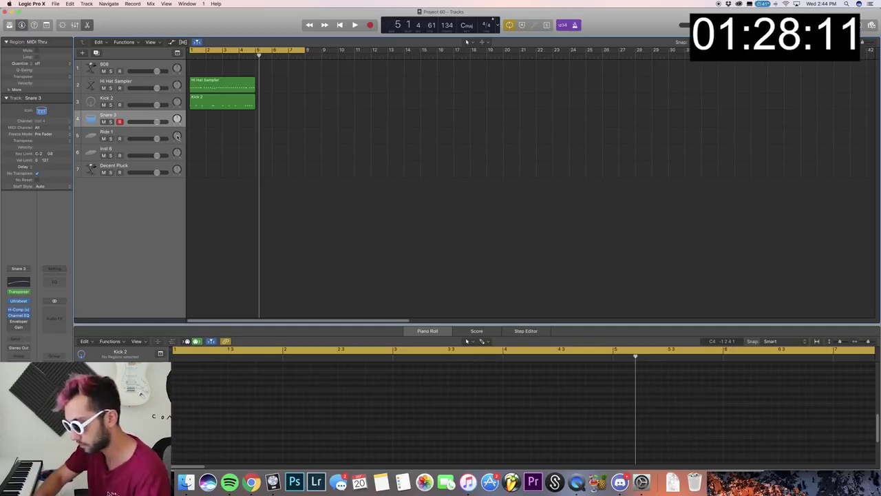
# Step: Record a four-bar snare take on Snare 3 and select all its notes
pyautogui.press('r')
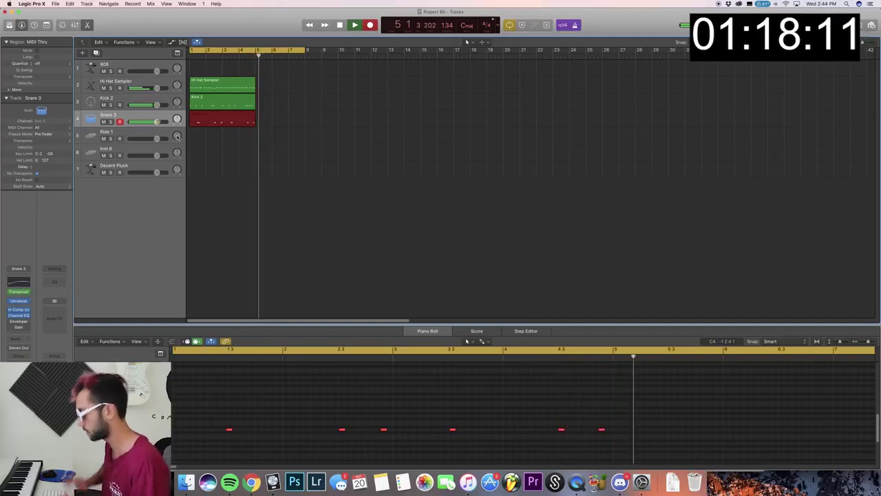
pyautogui.press('space')
pyautogui.press('cmd+a')
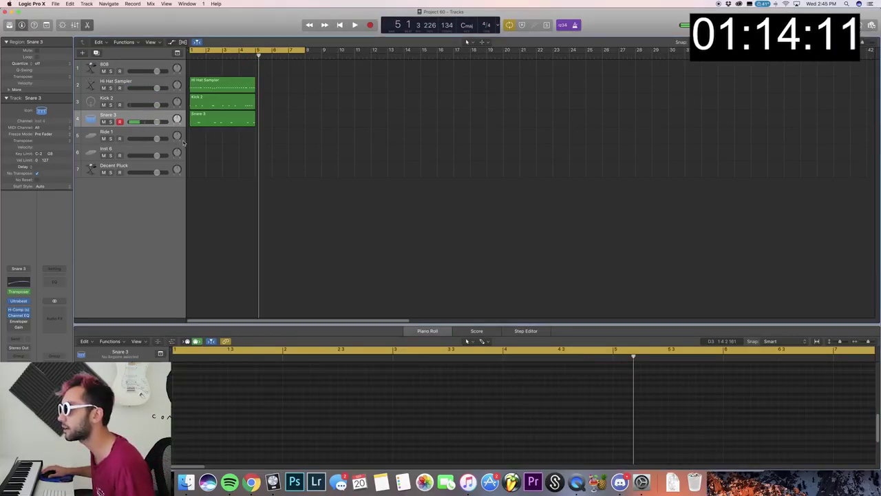
pyautogui.click(147, 137)
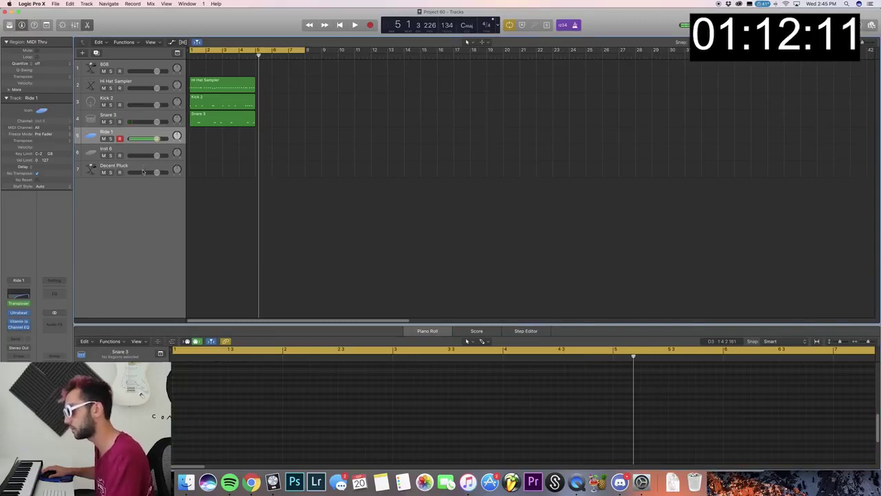
# Step: Record a ride hit on Ride 1, with regions placed at bars 2 and 4
pyautogui.press('r')
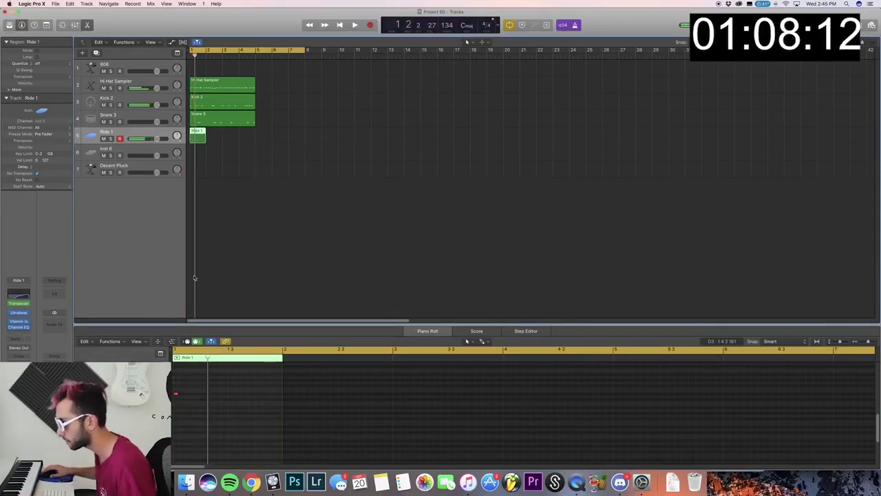
pyautogui.click(172, 377)
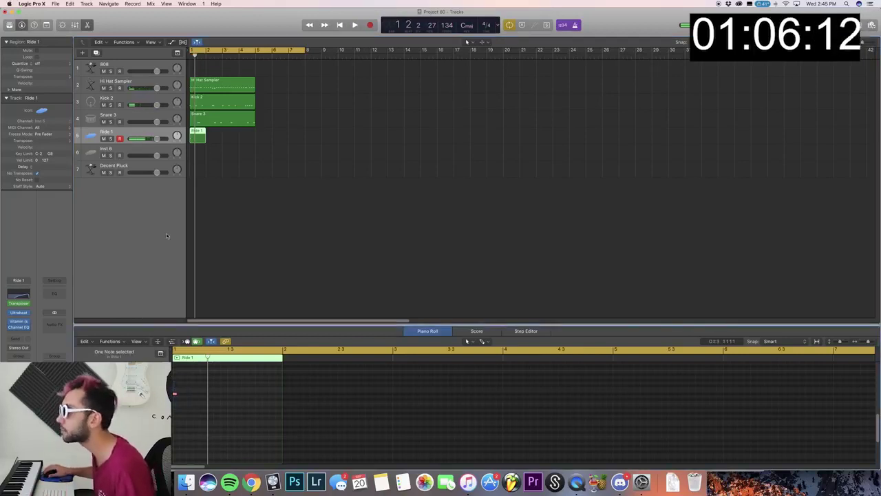
pyautogui.moveTo(200, 136); pyautogui.dragTo(216, 138)
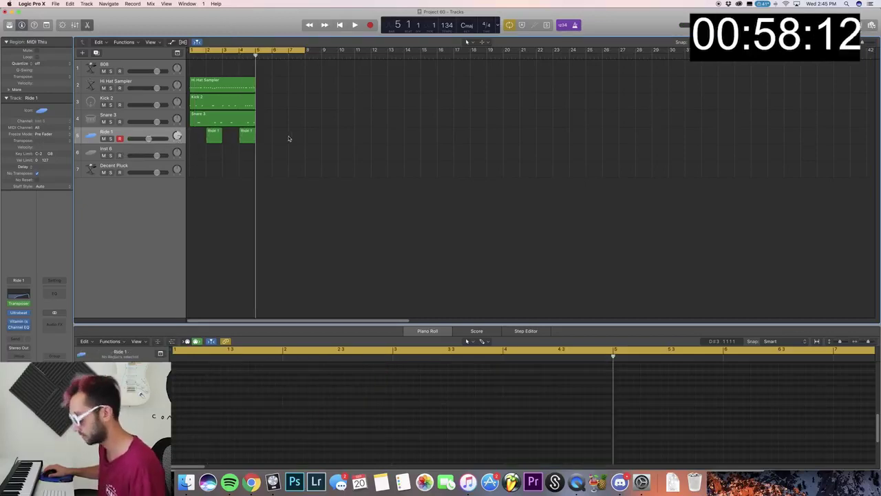
pyautogui.click(135, 151)
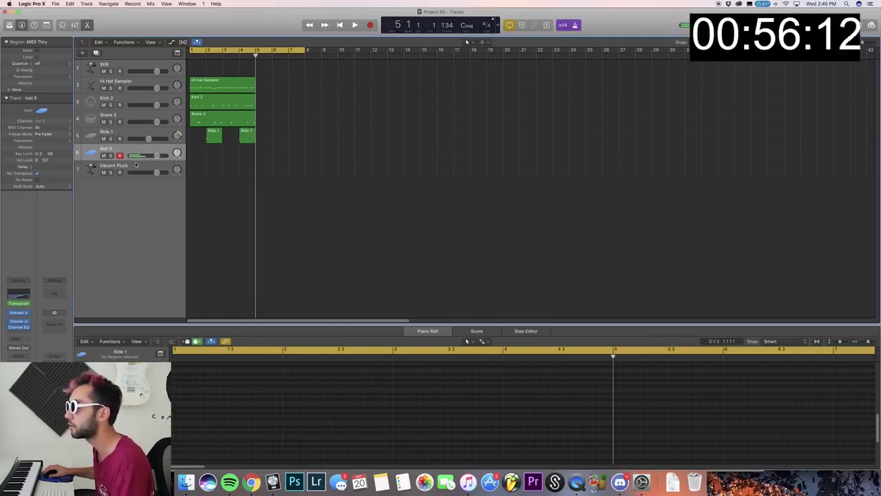
pyautogui.click(134, 166)
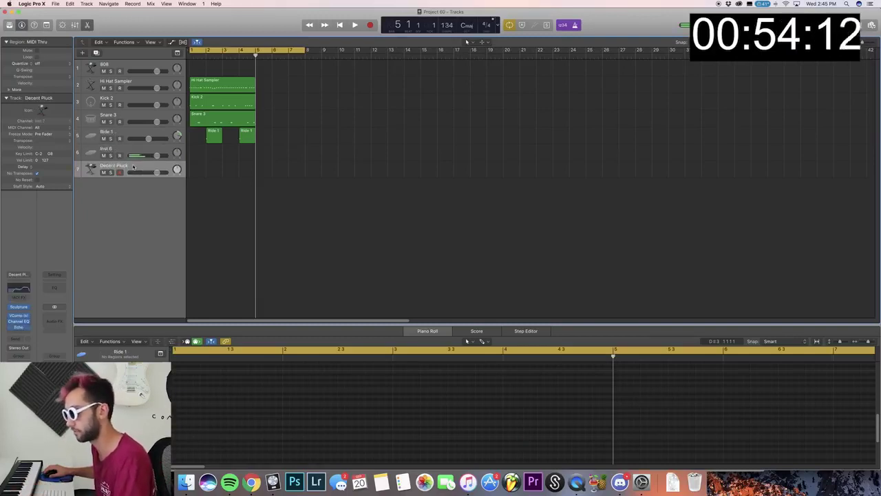
pyautogui.click(140, 71)
pyautogui.click(128, 166)
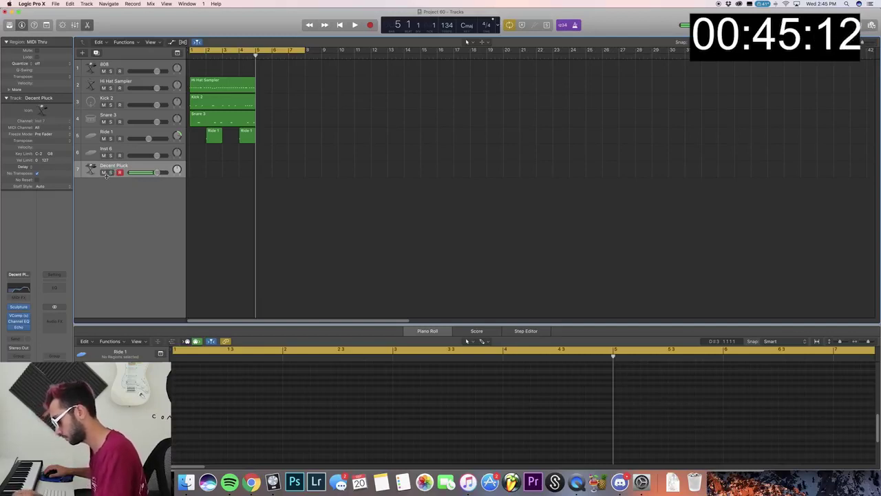
# Step: Record a 20-note, four-bar Decent Pluck melody, select its notes, then select the 808 track
pyautogui.press('space')
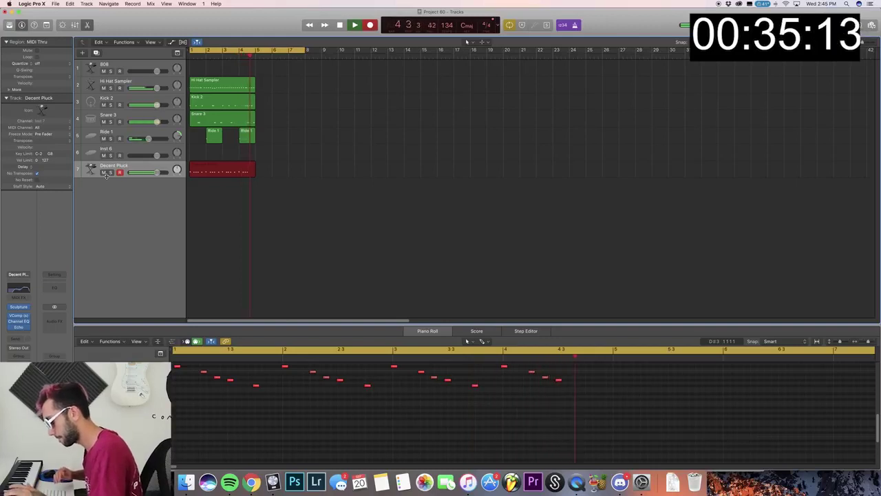
pyautogui.press('space')
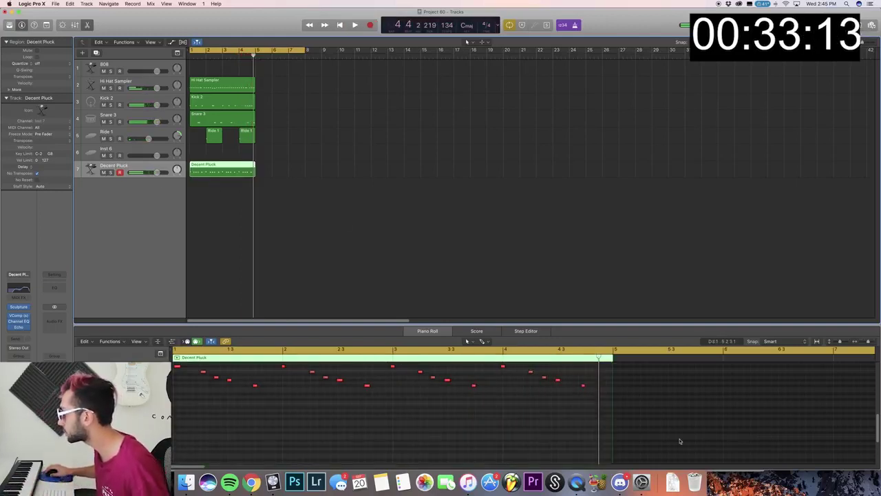
pyautogui.moveTo(680, 440); pyautogui.dragTo(306, 377)
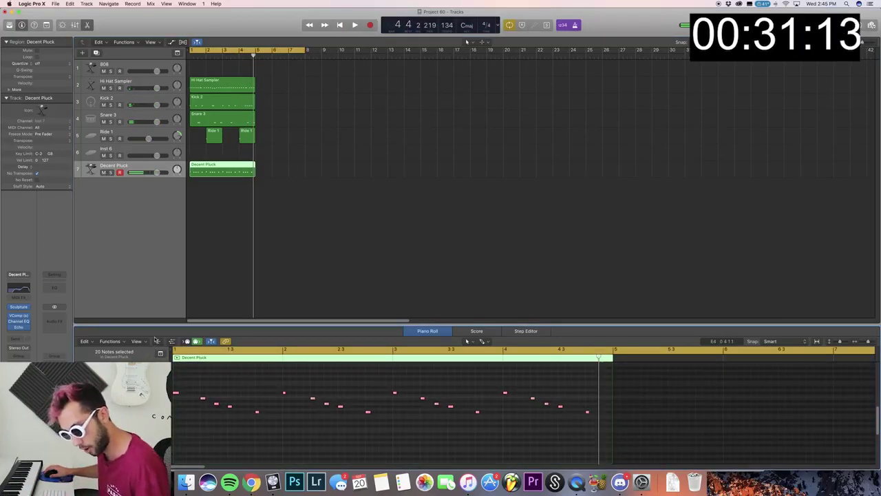
pyautogui.click(274, 143)
pyautogui.click(134, 69)
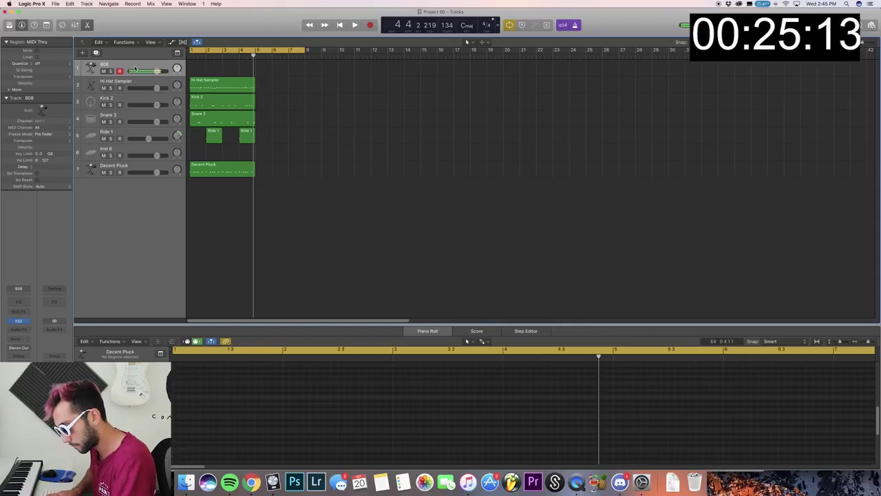
# Step: Record a new 808 bassline take from bar 1, discarding the first attempt
pyautogui.press('Return')
pyautogui.press('space')
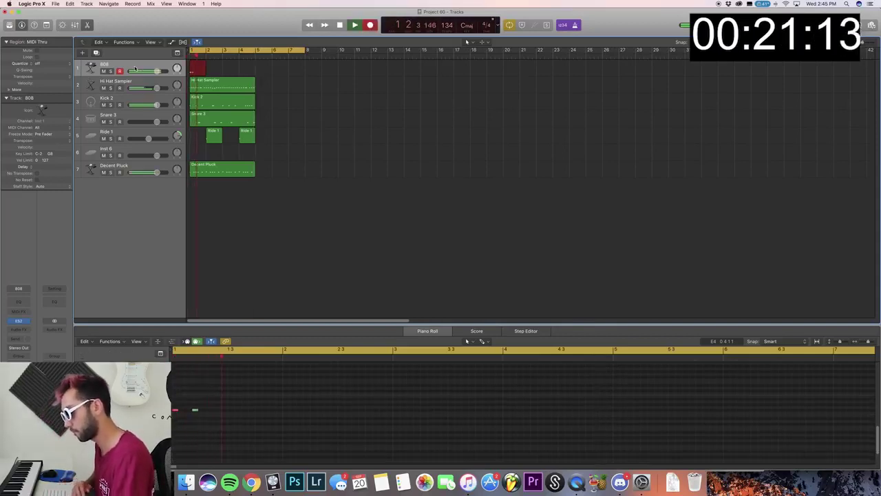
pyautogui.press('cmd+z')
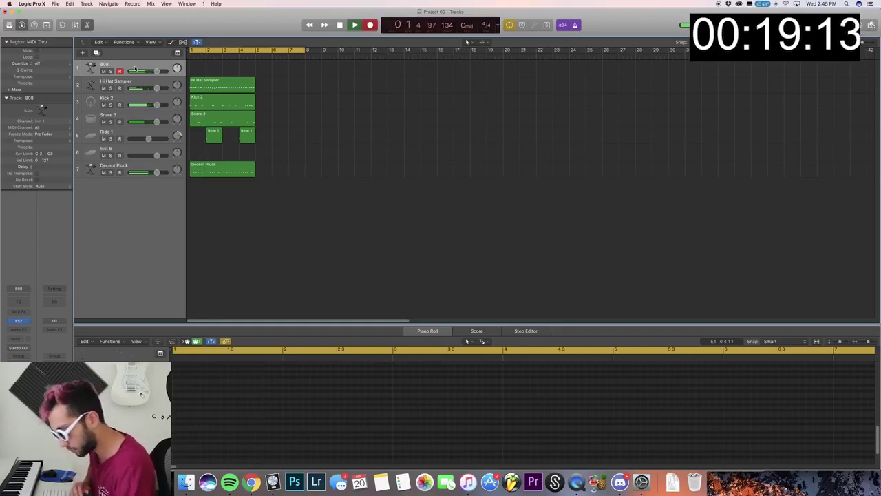
pyautogui.press('Return')
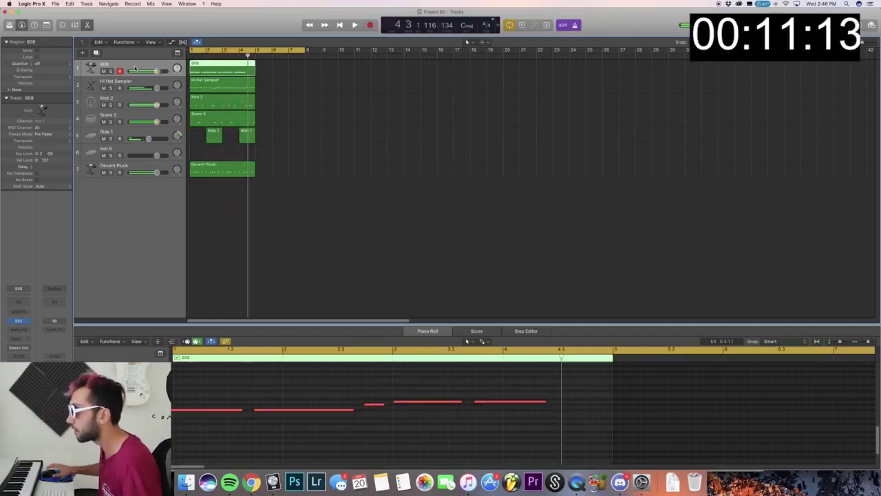
pyautogui.press('space')
# Step: Remove the later 808 notes and shorten the 808 region to end at bar 3
pyautogui.moveTo(502, 426); pyautogui.dragTo(400, 372)
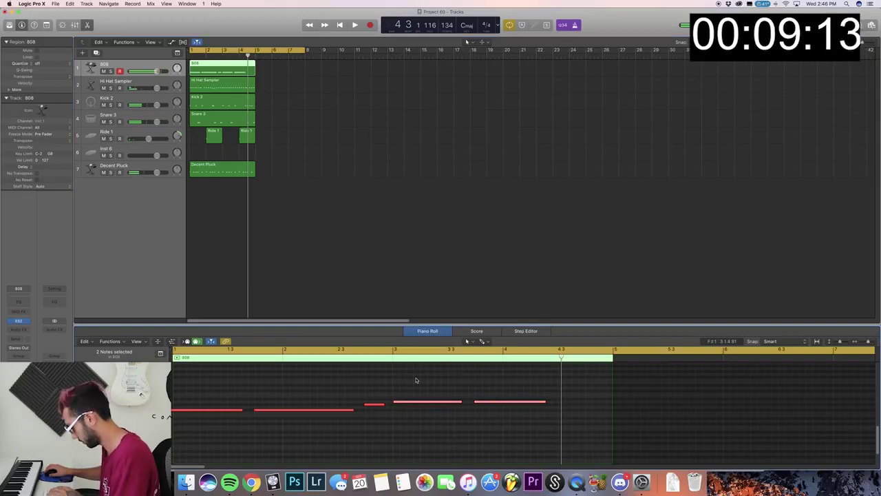
pyautogui.press('BackSpace')
pyautogui.press('super+z')
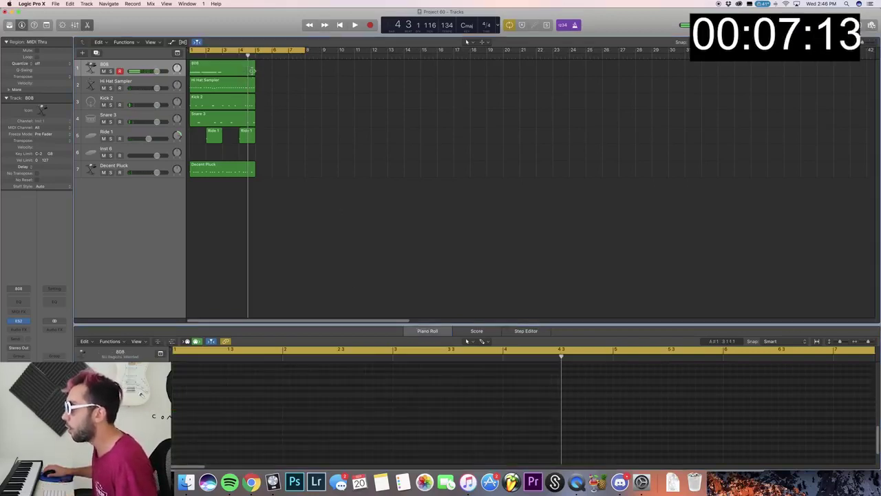
pyautogui.click(253, 70)
pyautogui.moveTo(253, 70); pyautogui.dragTo(219, 72)
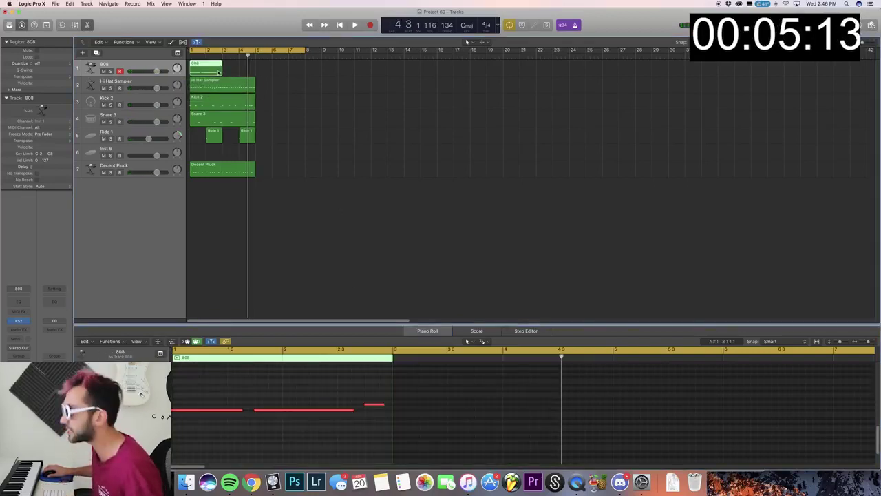
# Step: Place the playhead at bar 3 in the ruler
pyautogui.click(222, 55)
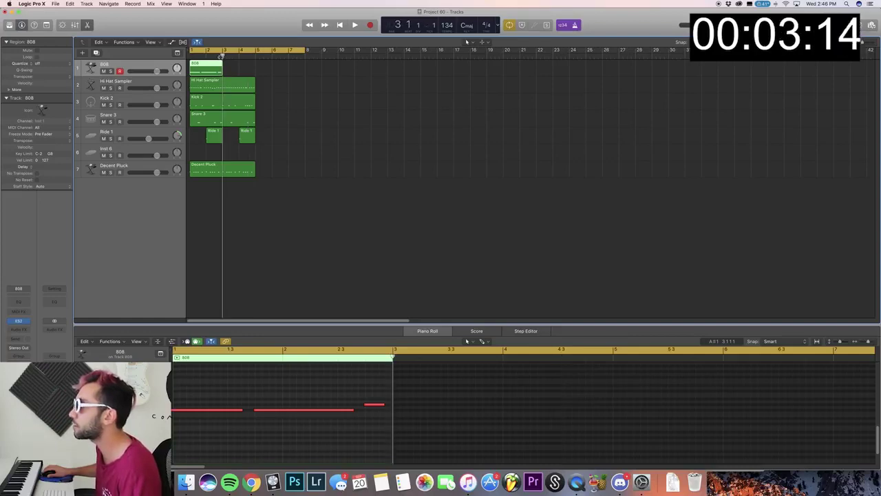